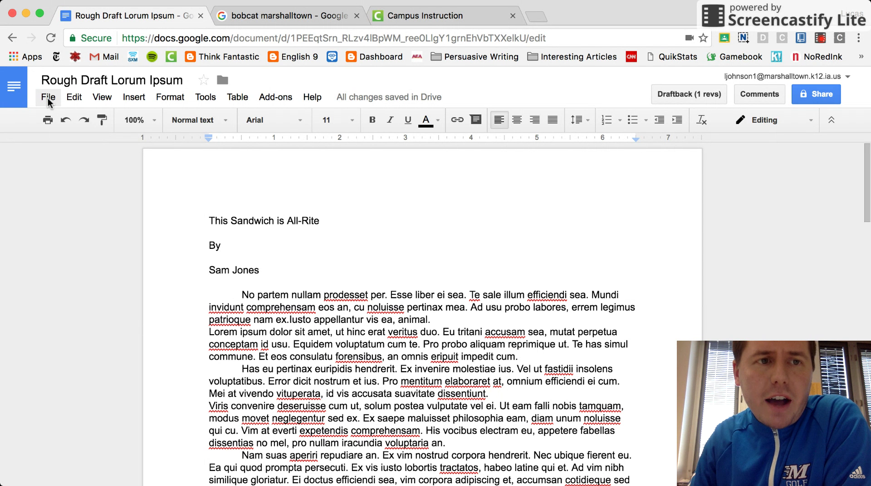
Create a new blank Google Docs document.
click(48, 97)
mouse_move(69, 148)
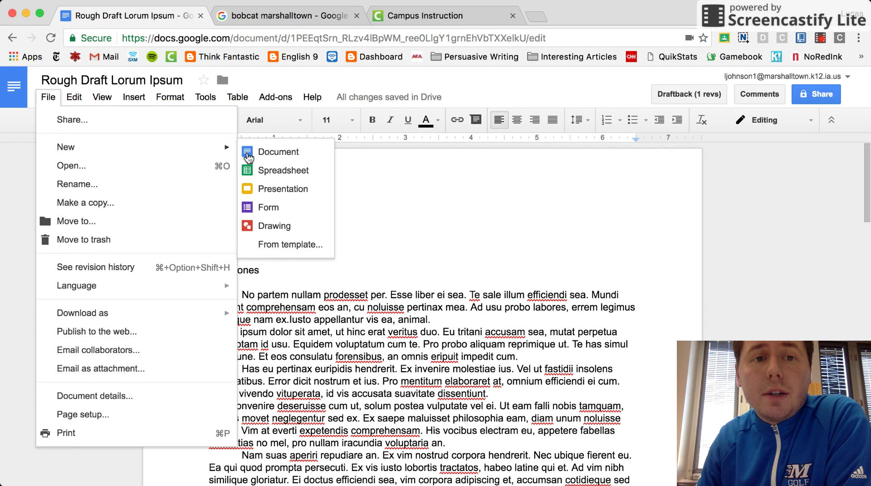
click(266, 154)
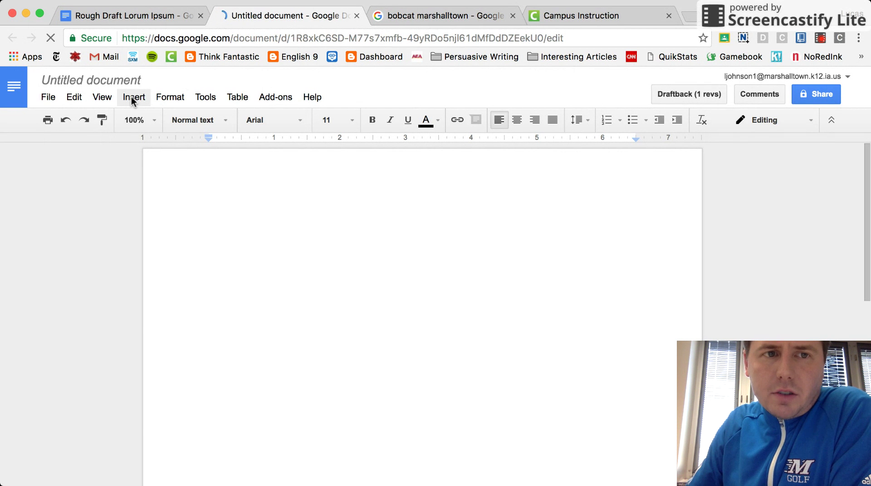
Insert a table with two columns and one row into the blank document.
click(132, 98)
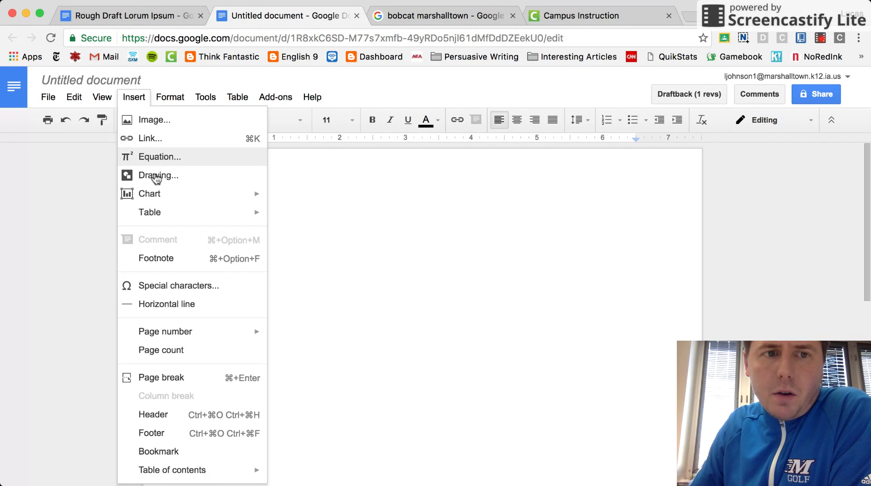
mouse_move(166, 213)
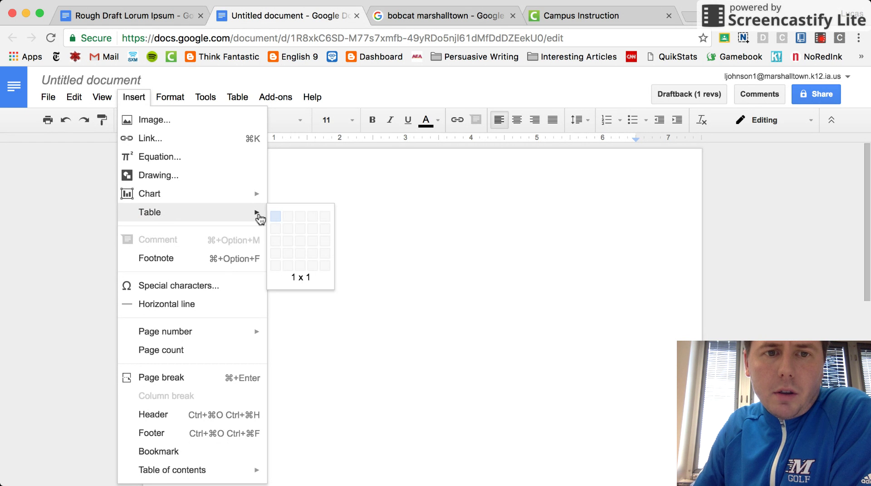
click(286, 220)
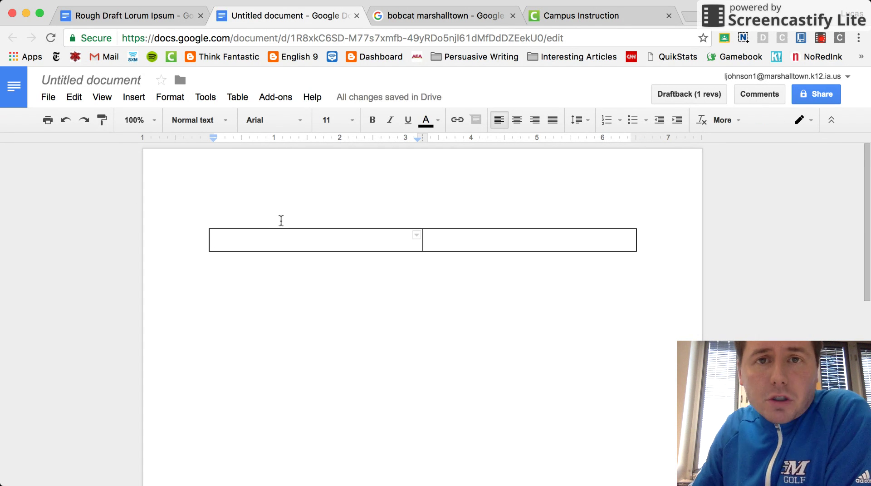
Copy the rough draft from its title through "Mei eu modus voluptaria." and paste it into the new table's left cell.
click(139, 20)
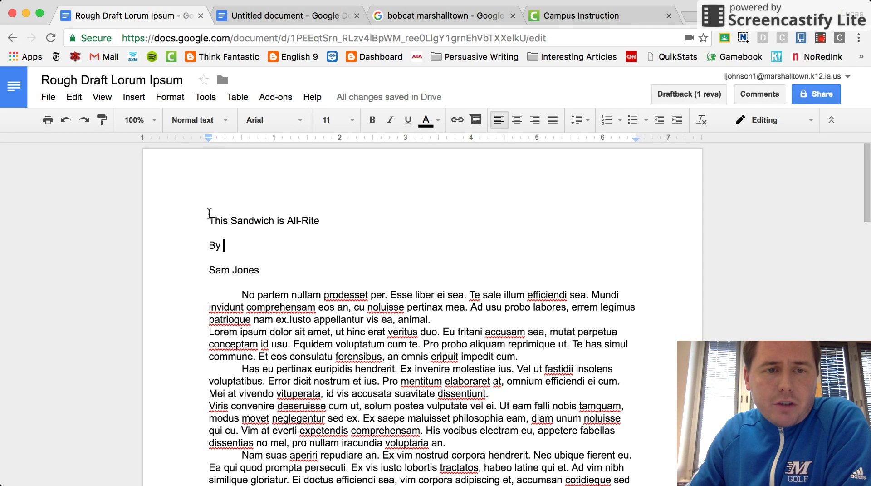
drag(208, 220, 538, 449)
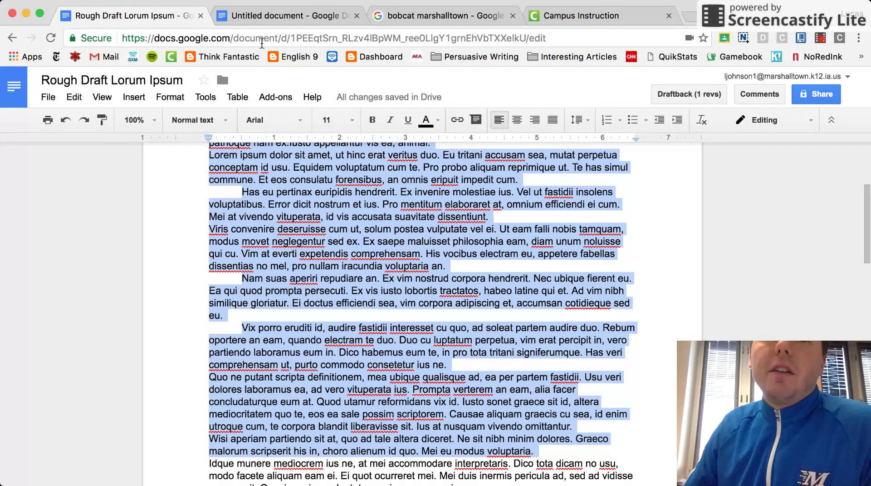
click(277, 15)
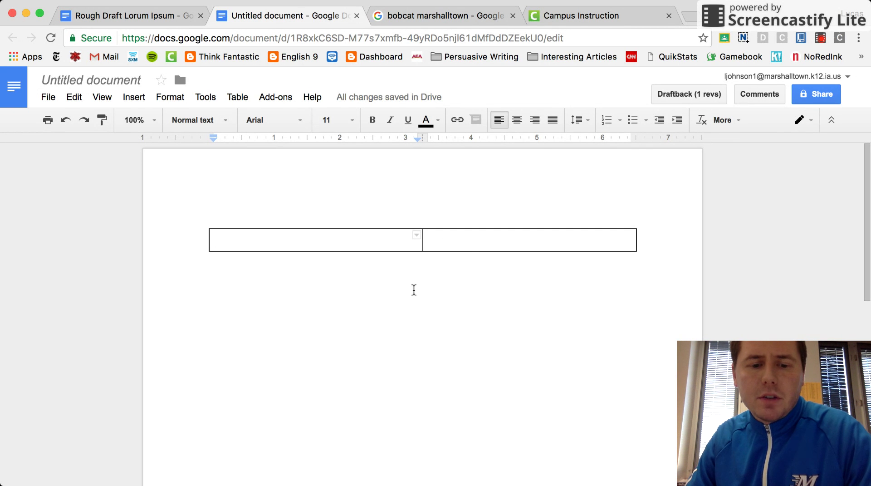
key(super+v)
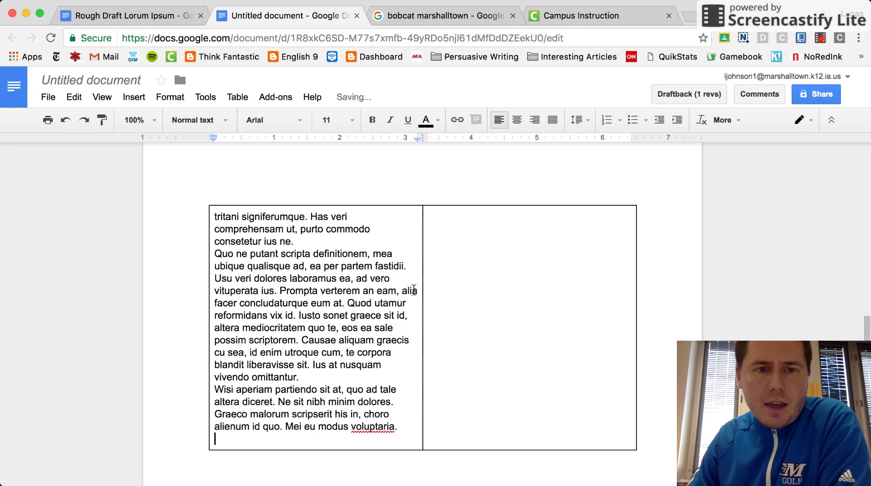
scroll(414, 290, up, 10)
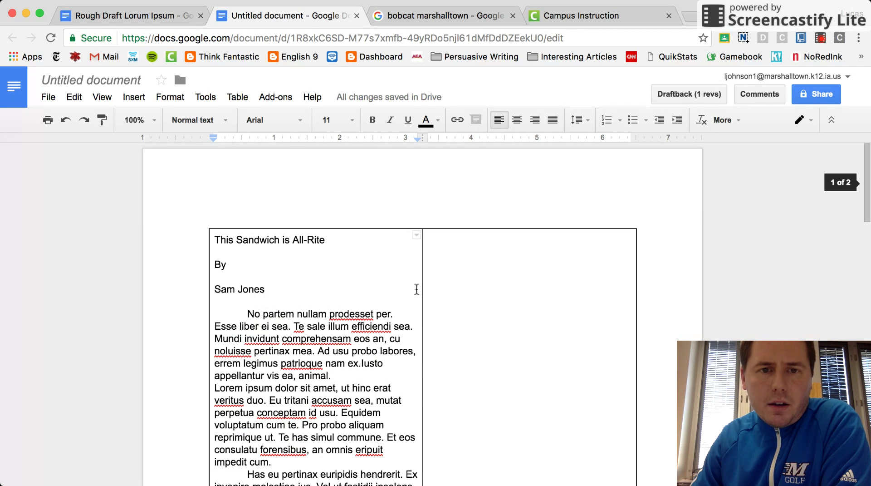
Copy the rough draft text from "Idque munere mediocrem" through the later "sed ad vidisse" and paste it into the table's right cell.
click(440, 257)
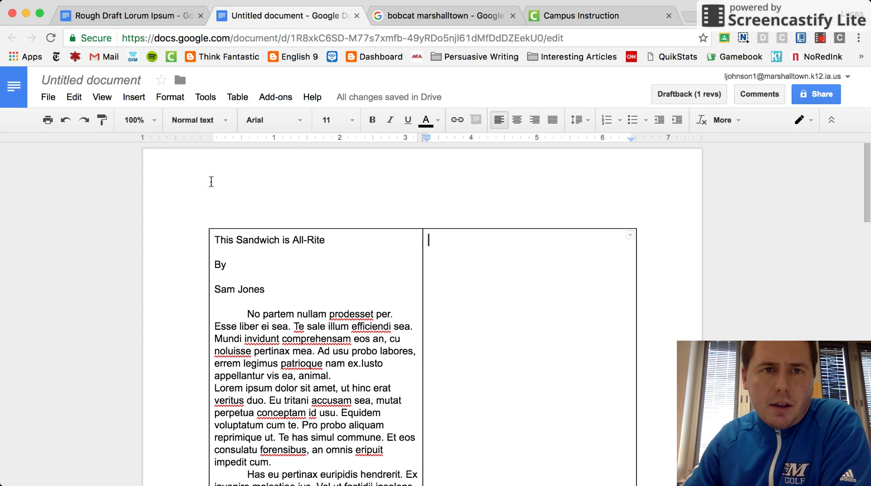
click(127, 16)
scroll(315, 272, up, 3)
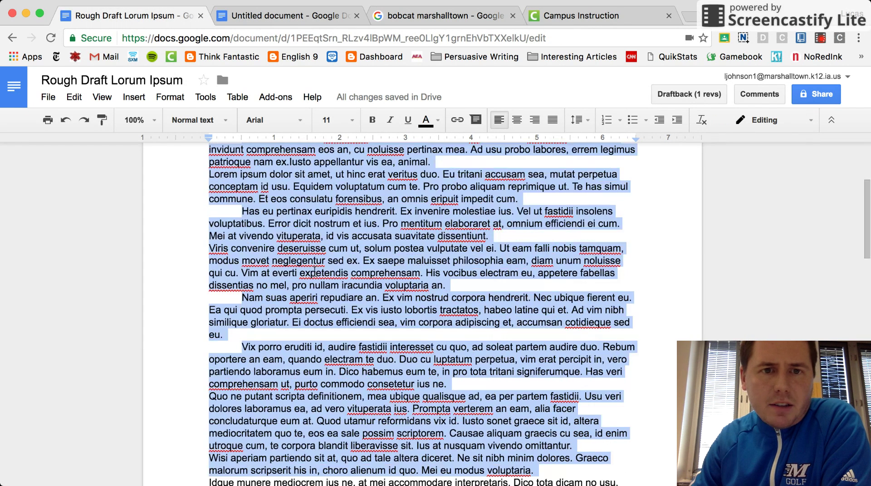
key(Down)
scroll(321, 269, up, 2)
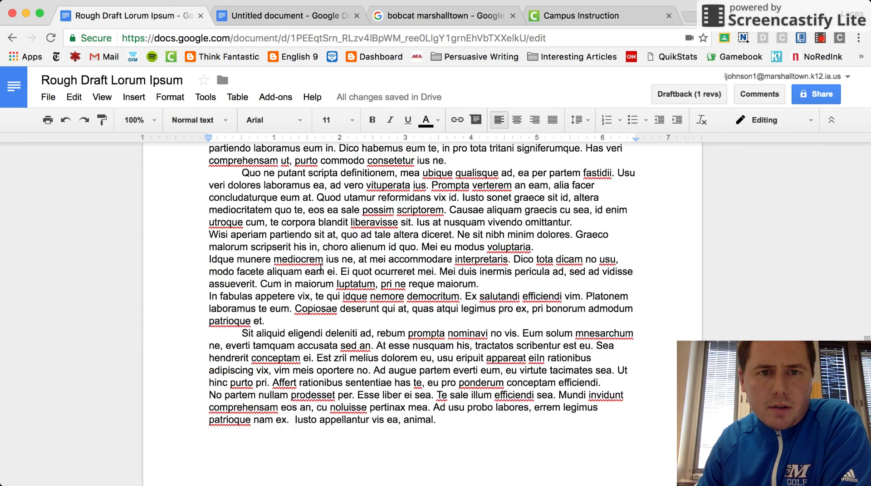
scroll(327, 262, up, 7)
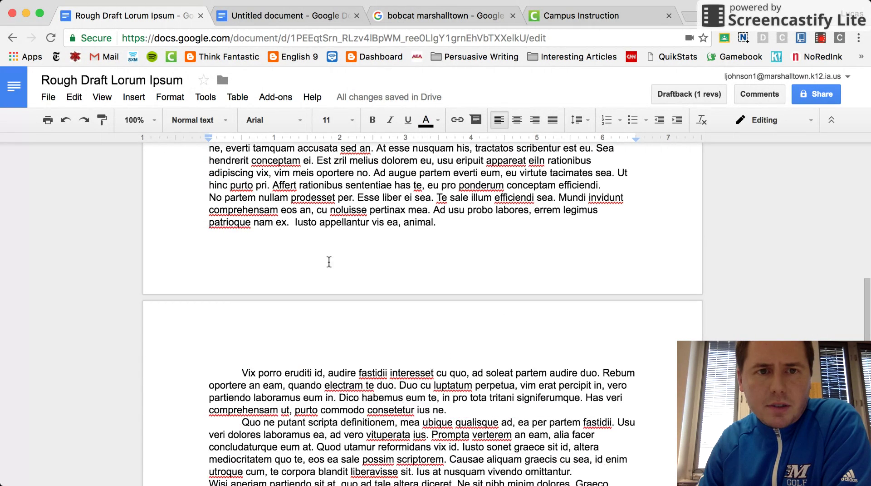
scroll(329, 260, up, 3)
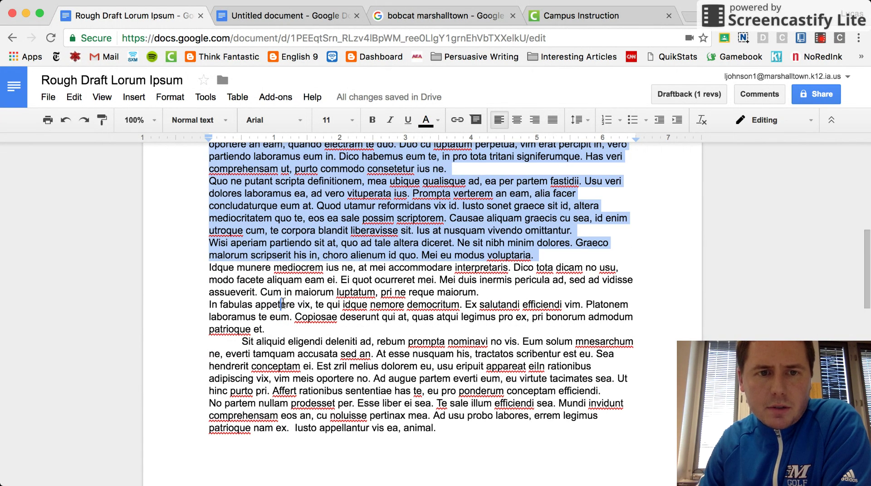
click(208, 269)
drag(208, 268, 636, 475)
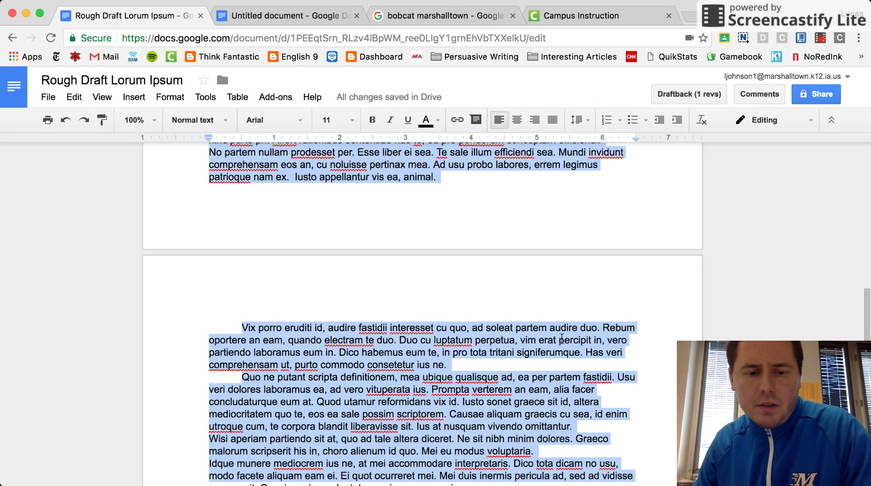
click(290, 17)
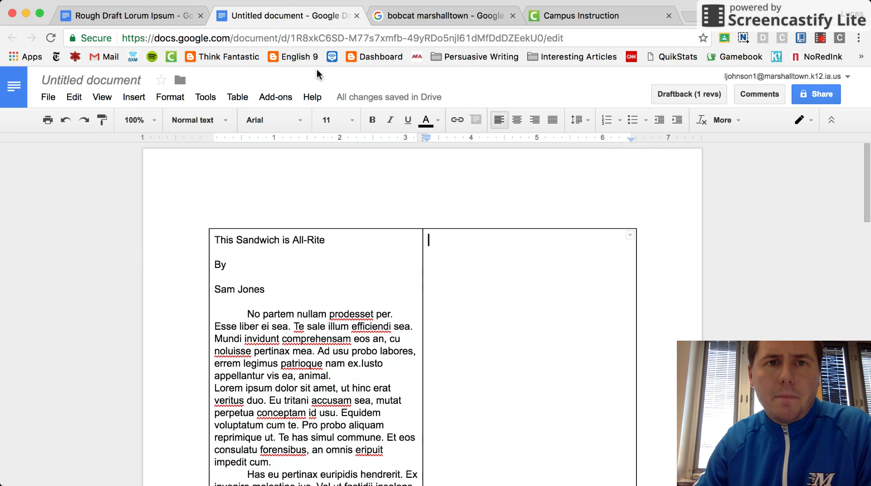
key(ctrl+v)
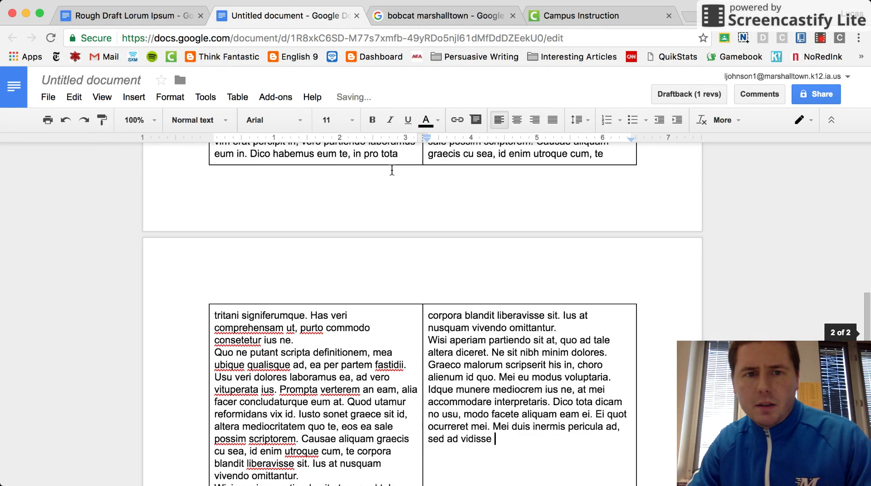
Set the font size of all the document's text to 8.
scroll(472, 218, up, 10)
scroll(481, 219, down, 2)
scroll(480, 217, up, 1)
scroll(480, 217, up, 1)
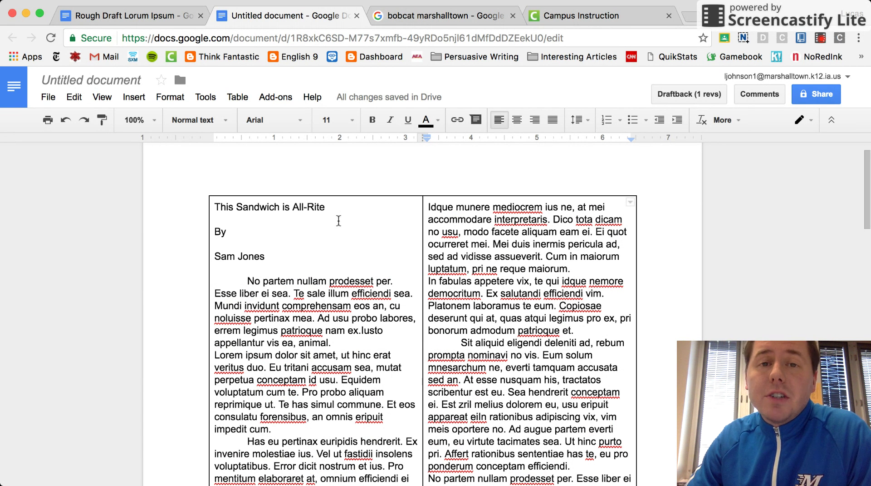
key(super+a)
click(352, 120)
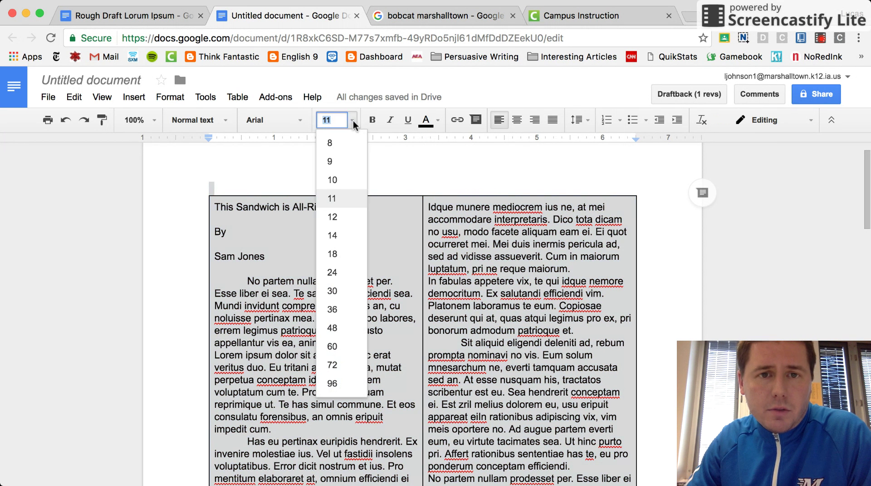
click(331, 145)
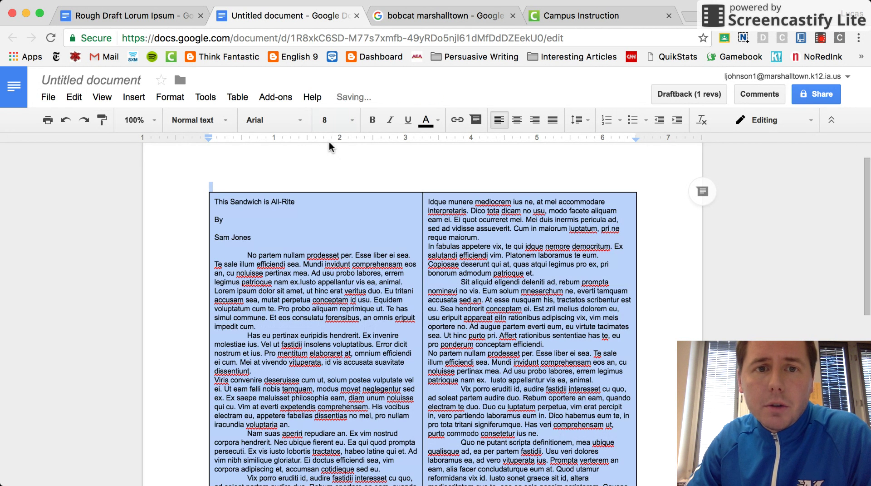
scroll(385, 221, down, 7)
scroll(386, 221, up, 10)
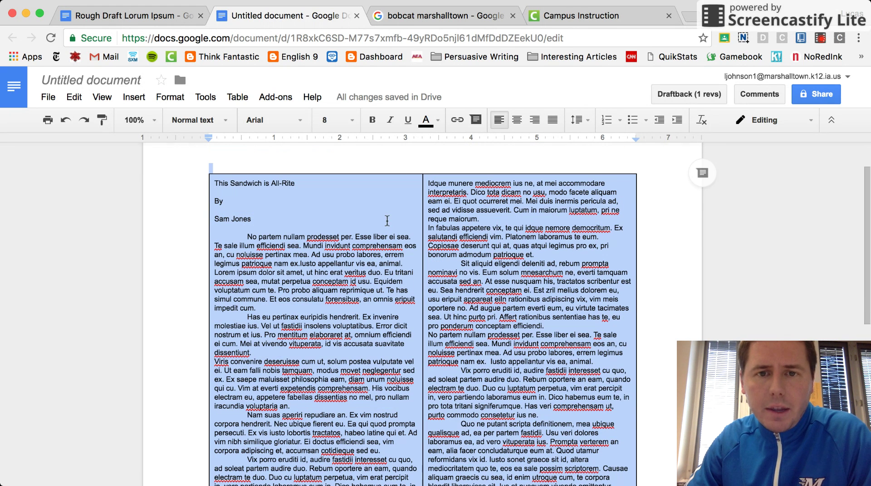
Enlarge the title "This Sandwich is All-Rite" to font size 30.
click(301, 200)
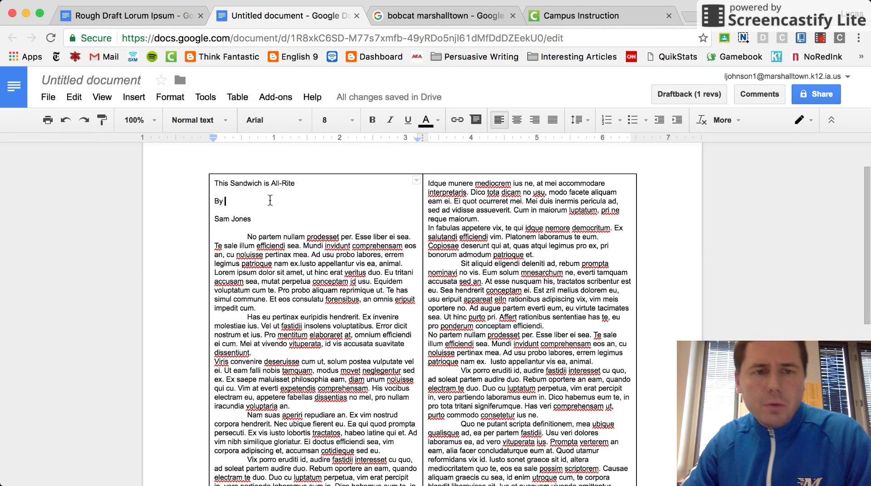
drag(296, 184, 217, 186)
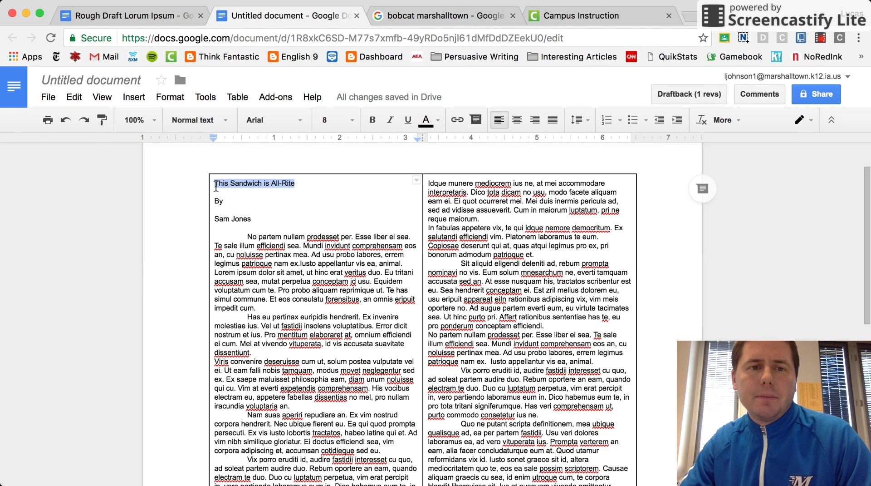
click(352, 120)
click(336, 290)
Upload and insert the blue bobcat logo image on the blank line below "By" in the left column.
click(296, 264)
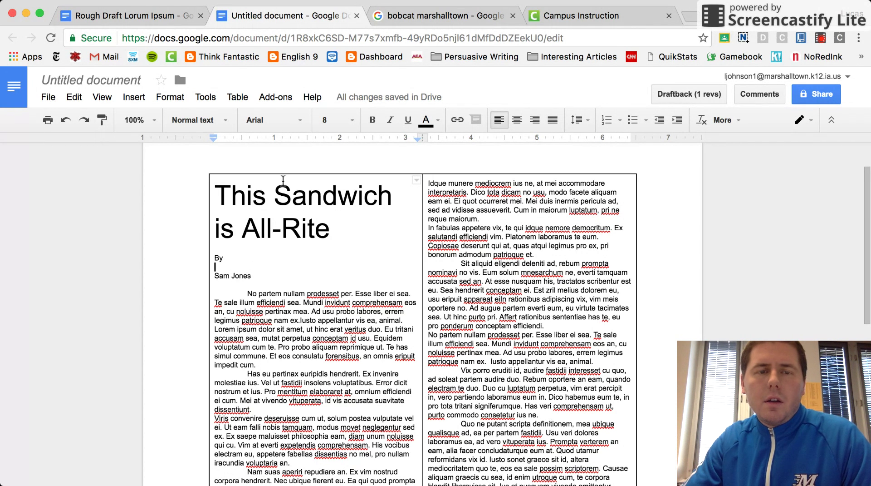
click(135, 97)
click(145, 115)
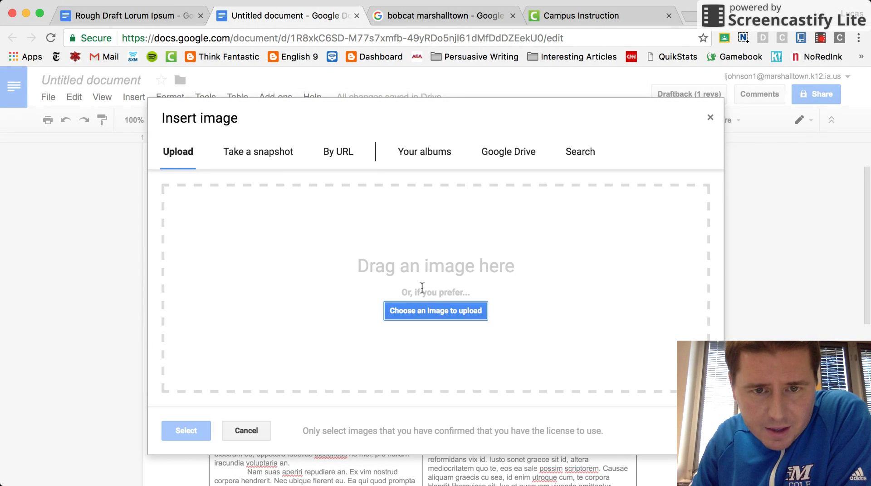
click(449, 313)
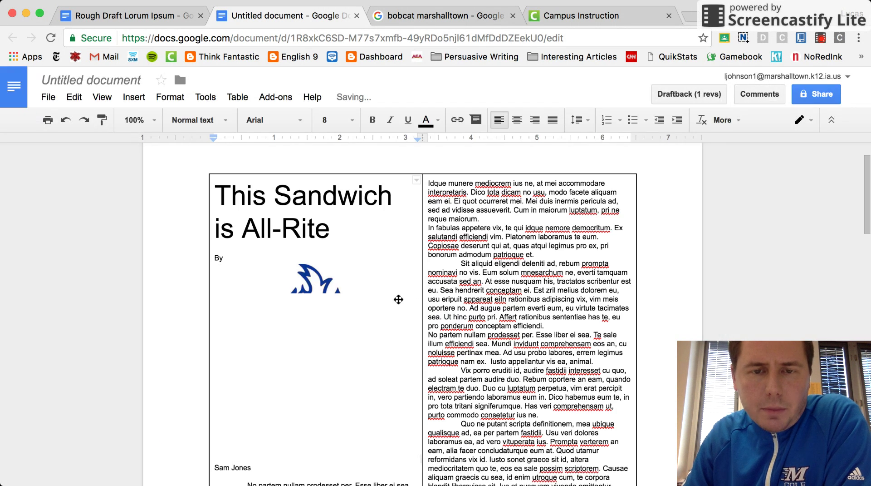
Shrink the bobcat image proportionally to about 1.6 inches wide.
click(348, 331)
scroll(356, 358, down, 7)
scroll(359, 367, up, 3)
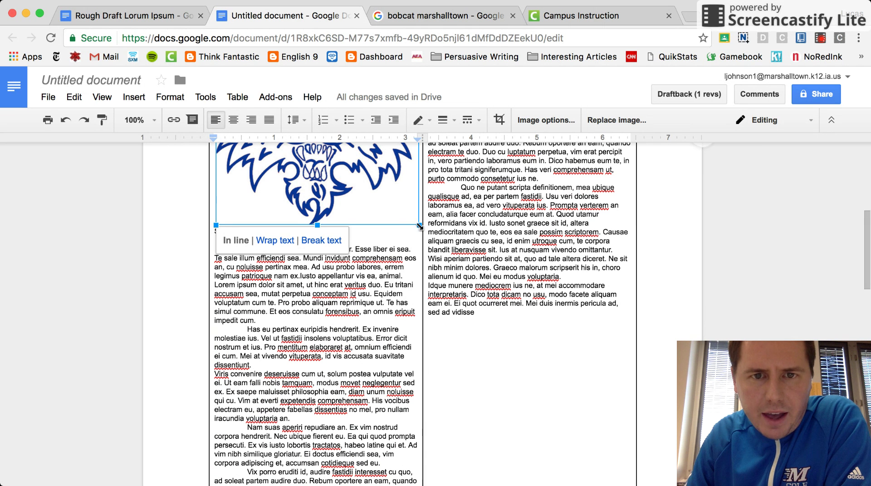
drag(418, 224, 348, 156)
scroll(354, 190, up, 6)
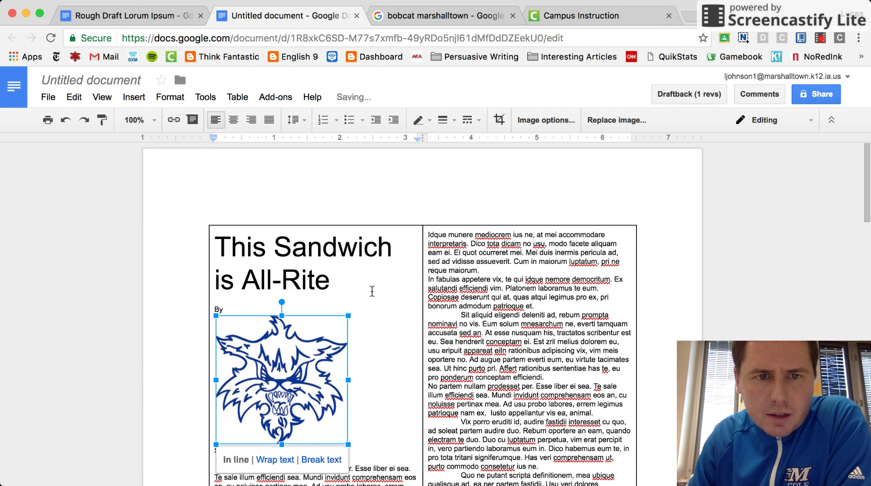
drag(348, 444, 314, 420)
click(396, 364)
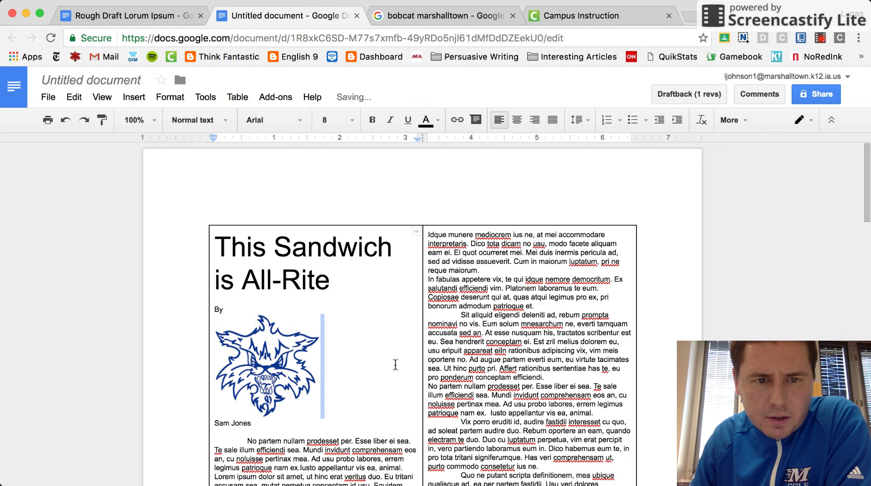
Upload and insert the sandwich photo on a new line below the last text in the right column.
scroll(403, 359, down, 7)
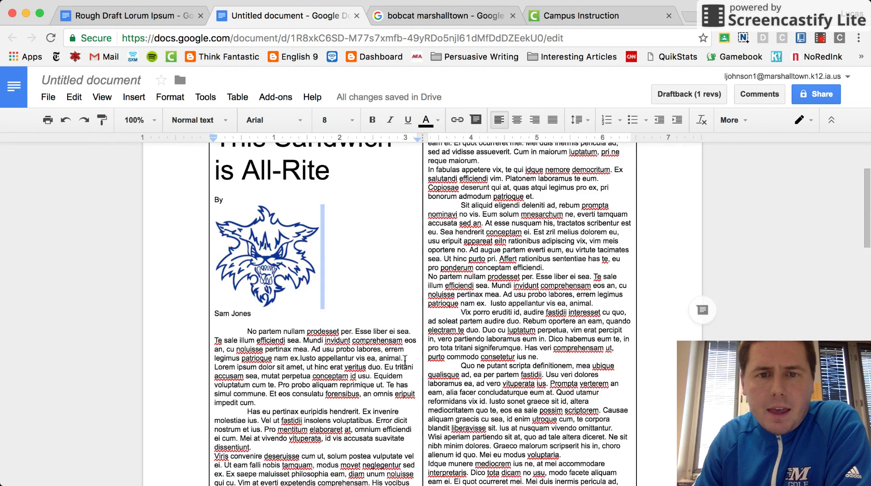
scroll(406, 360, down, 1)
click(447, 301)
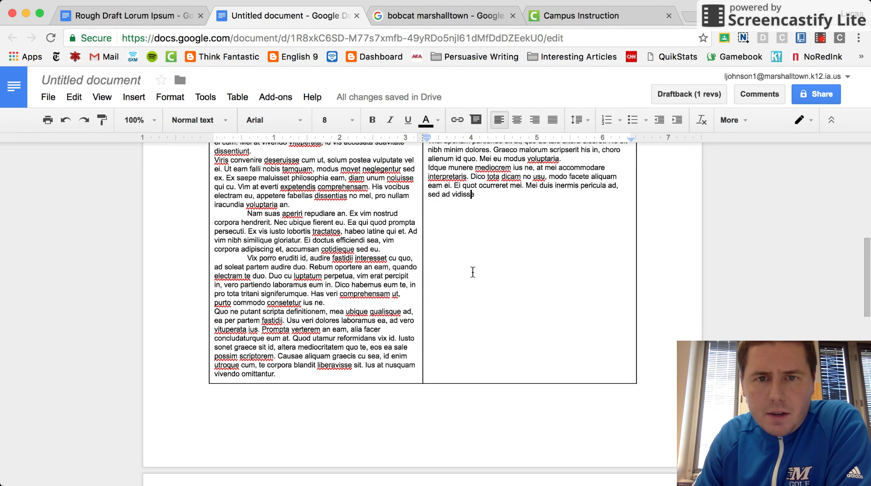
key(Return)
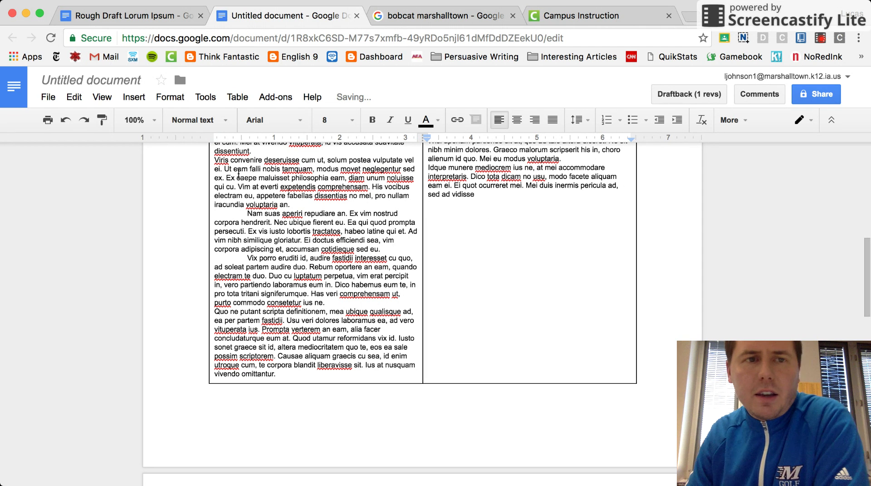
click(131, 98)
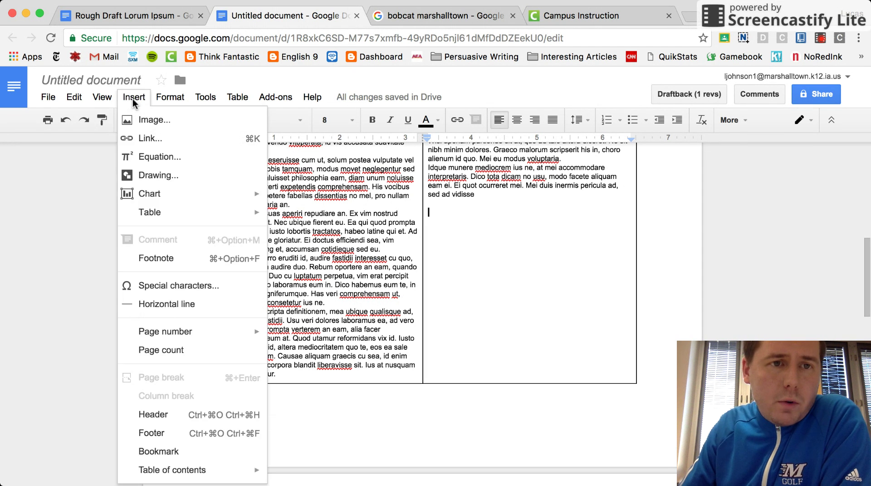
click(145, 122)
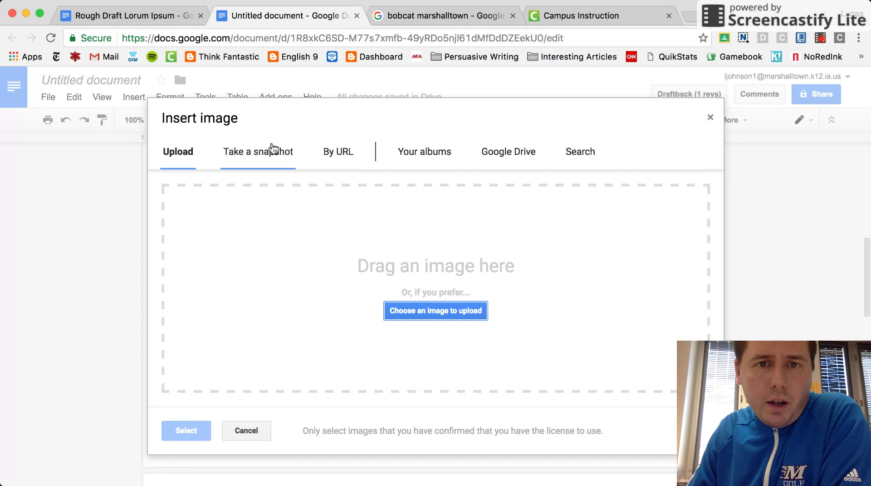
click(423, 314)
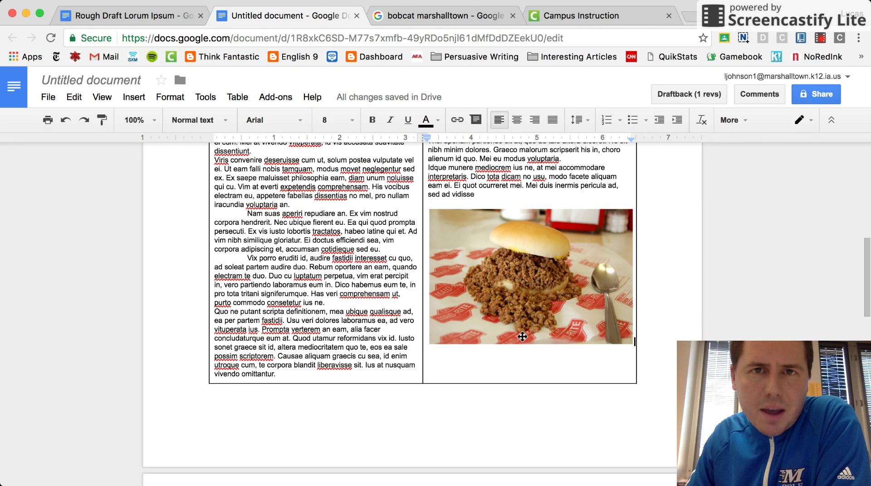
Undo and redo the last change while reviewing how the text and images fill both columns.
scroll(452, 312, down, 1)
key(super+z)
scroll(453, 312, up, 3)
key(super+shift+z)
scroll(453, 312, down, 3)
scroll(453, 310, up, 4)
scroll(362, 340, down, 3)
scroll(362, 340, down, 5)
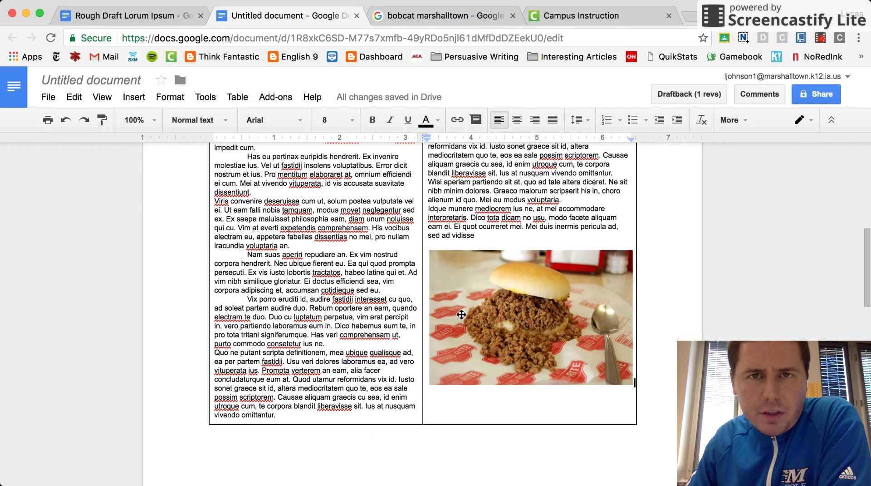
scroll(463, 312, up, 1)
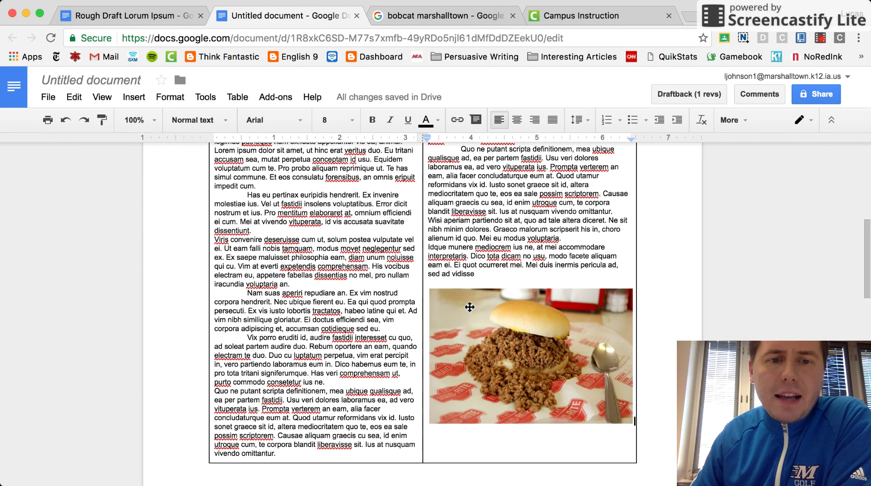
Hide the two-column table's lines by setting its border width to 0 pt in the table properties.
scroll(470, 307, up, 6)
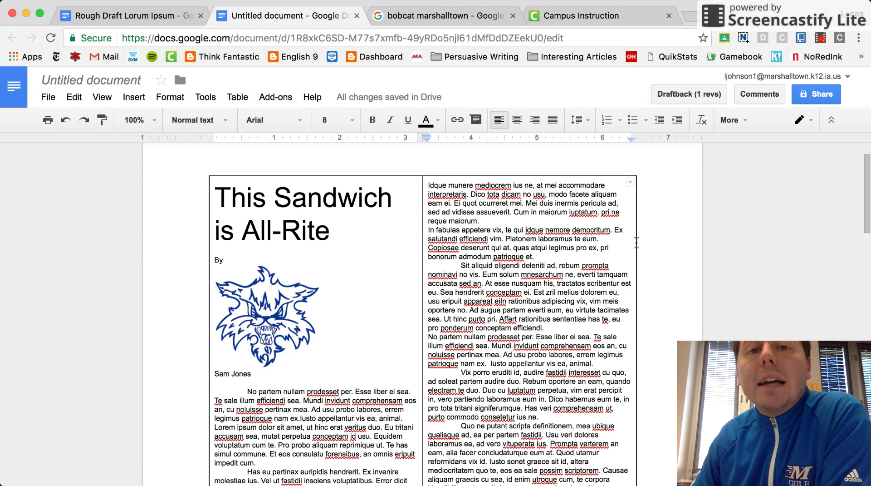
right_click(638, 245)
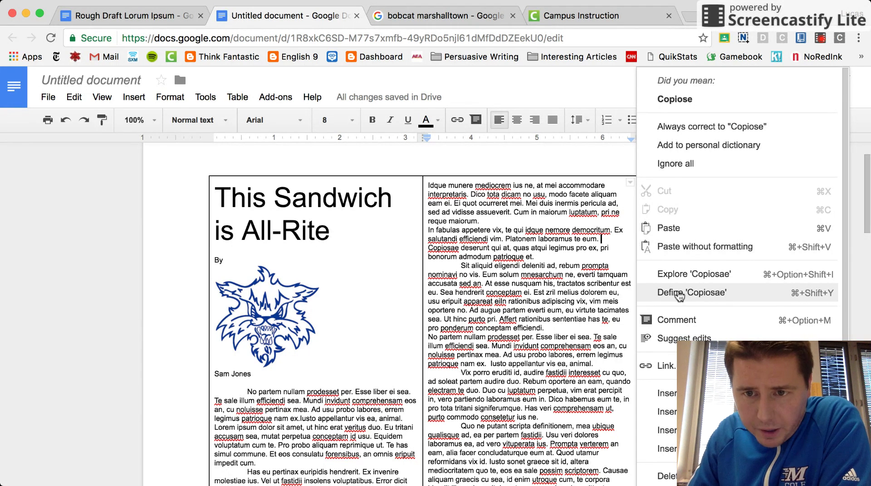
click(576, 176)
right_click(575, 183)
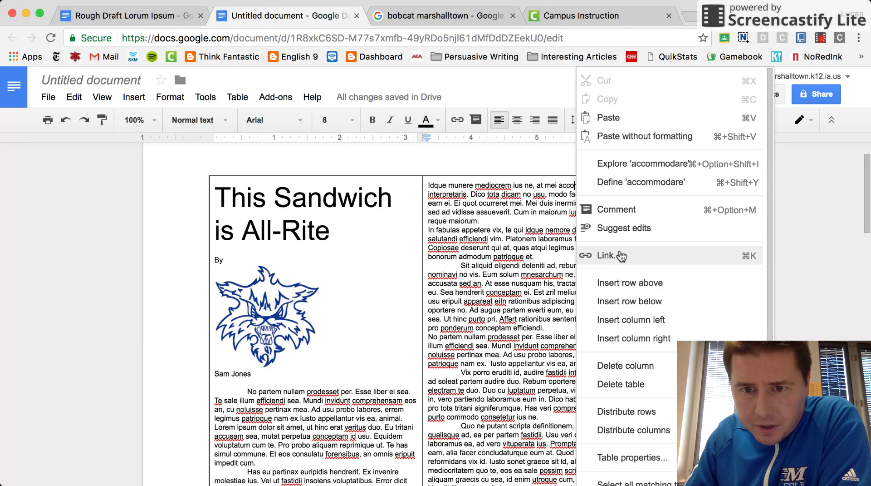
click(665, 460)
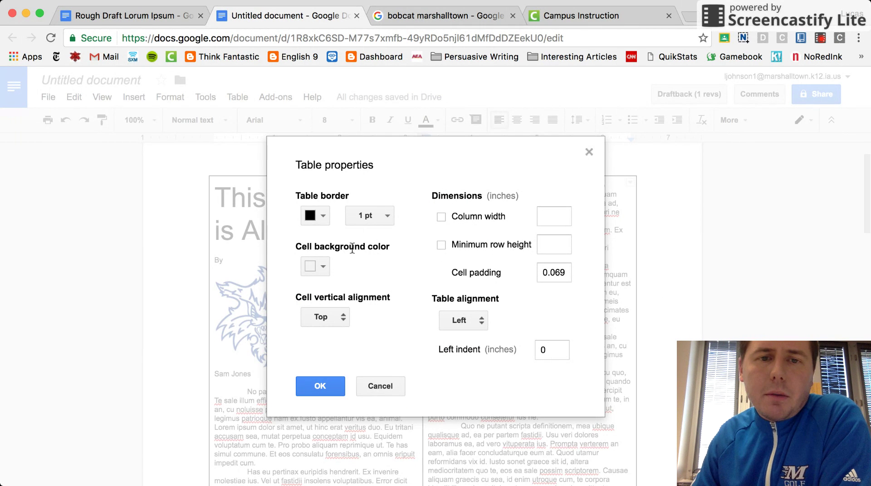
click(385, 220)
click(378, 244)
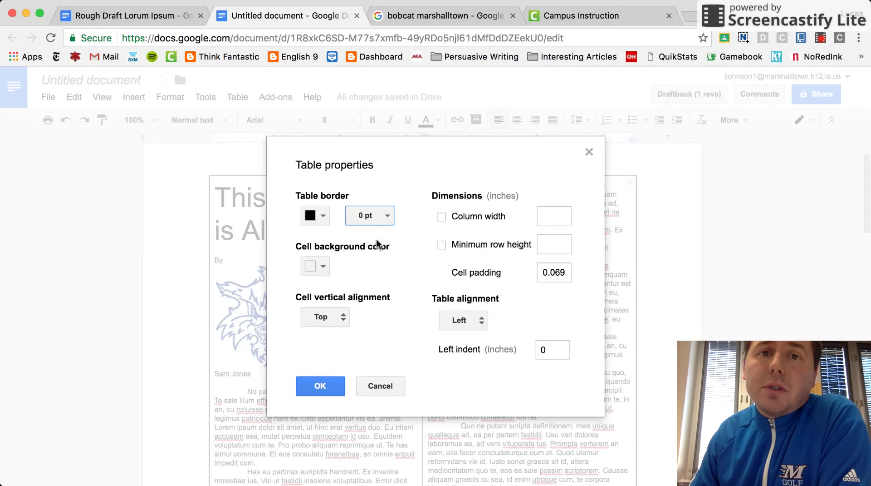
click(329, 387)
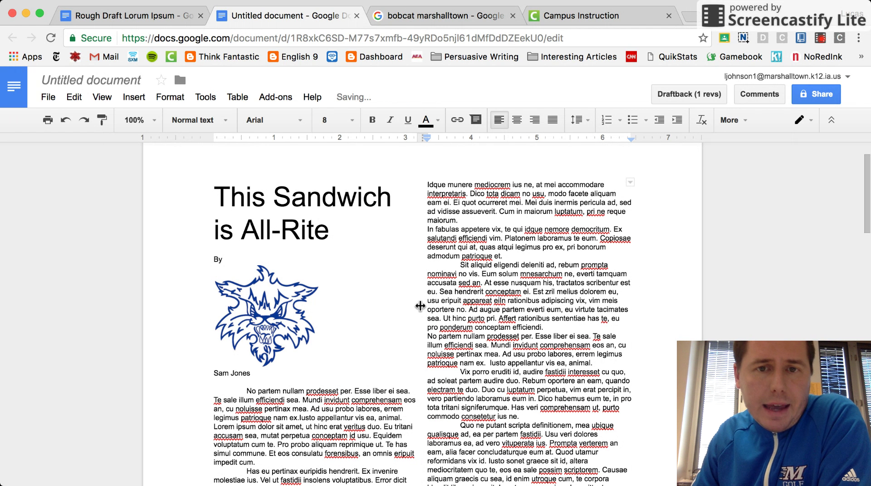
View the whole page at 50% zoom and look at the available fonts, choosing Arial.
click(152, 121)
click(138, 171)
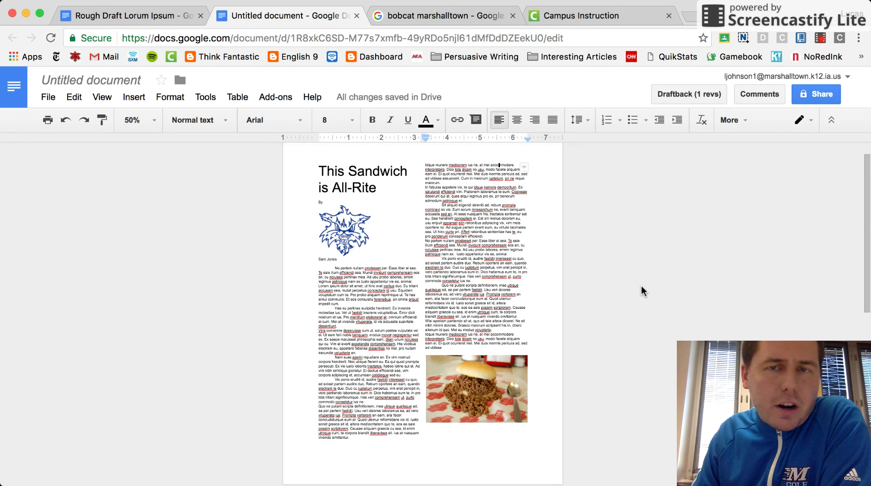
click(300, 121)
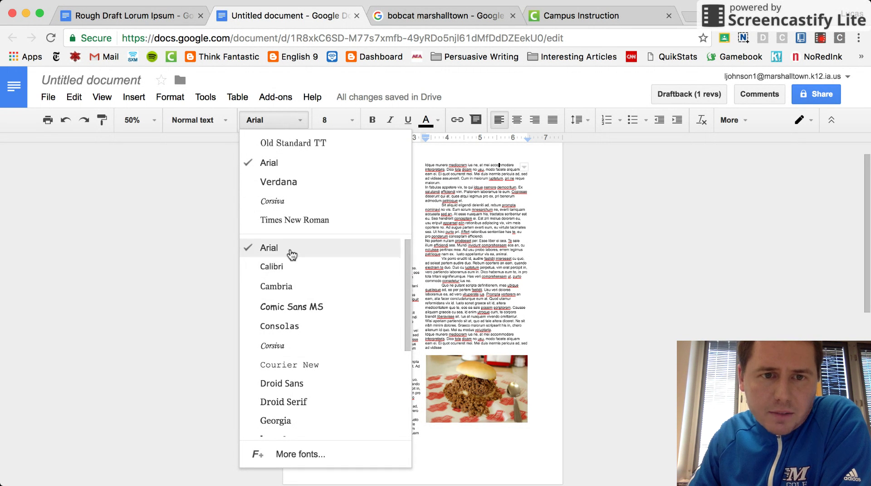
click(288, 168)
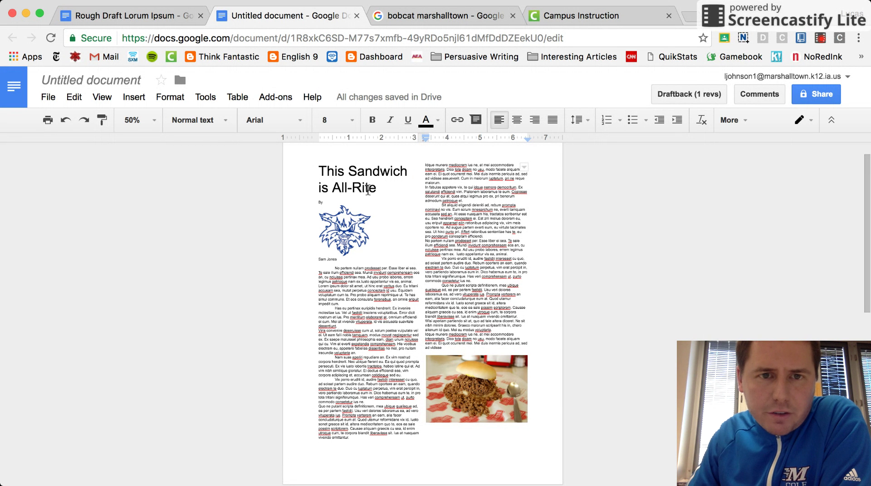